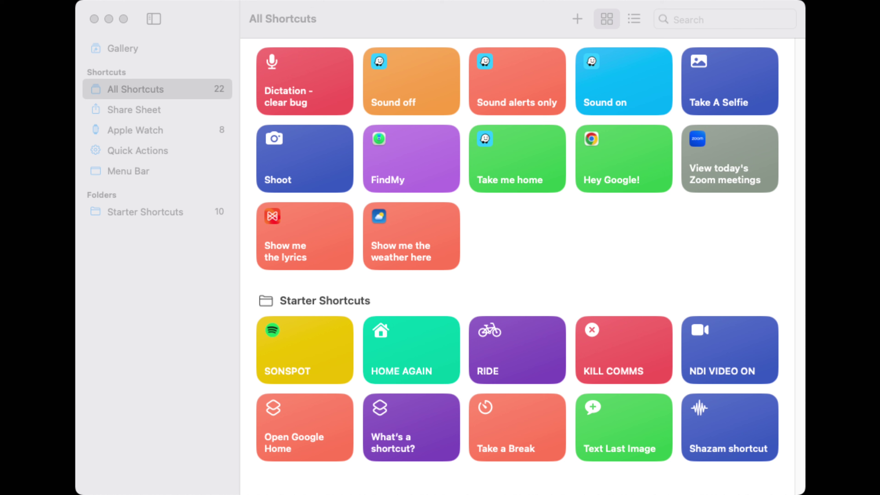
# Open the existing 'Dictation - clear bug' shortcut in the editor
pyautogui.click(333, 28)
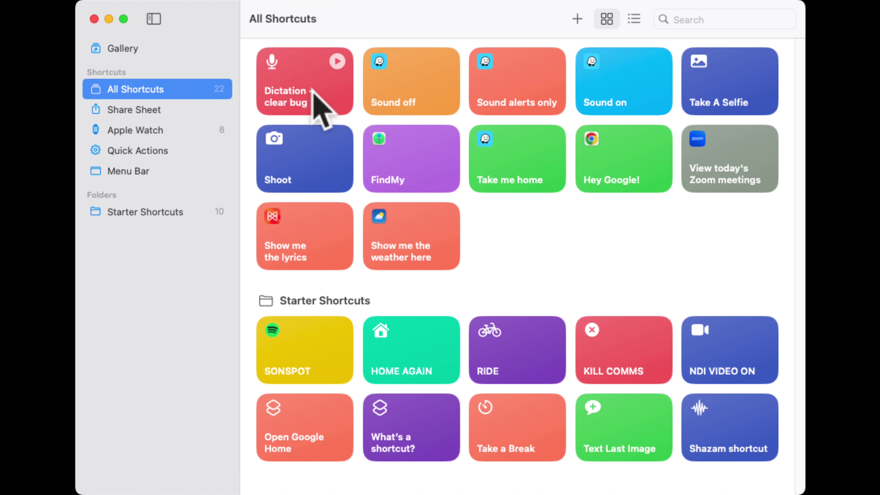
pyautogui.click(298, 79)
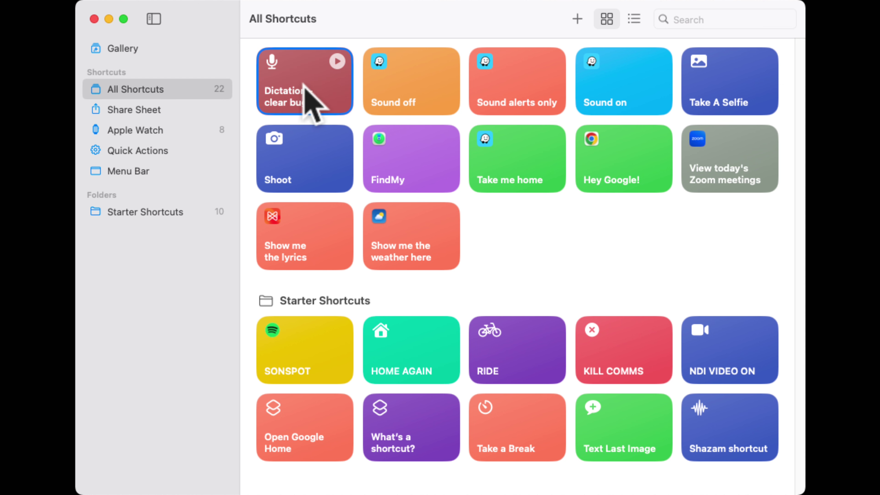
pyautogui.rightClick(304, 79)
pyautogui.click(338, 110)
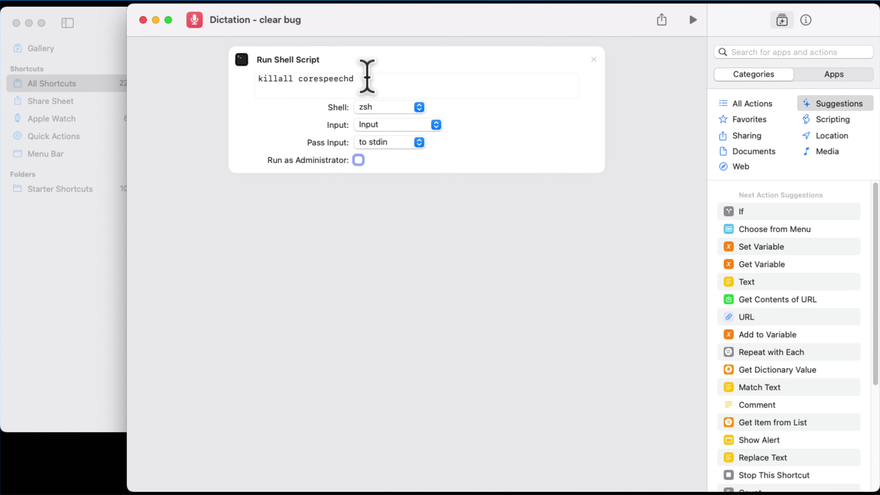
# Copy its 'killall corespeechd' shell script text
pyautogui.moveTo(365, 77); pyautogui.dragTo(252, 74)
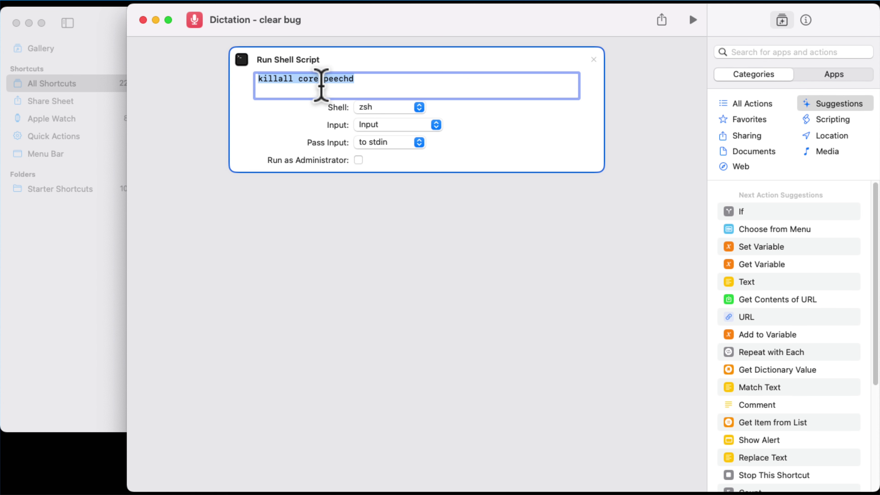
pyautogui.rightClick(335, 77)
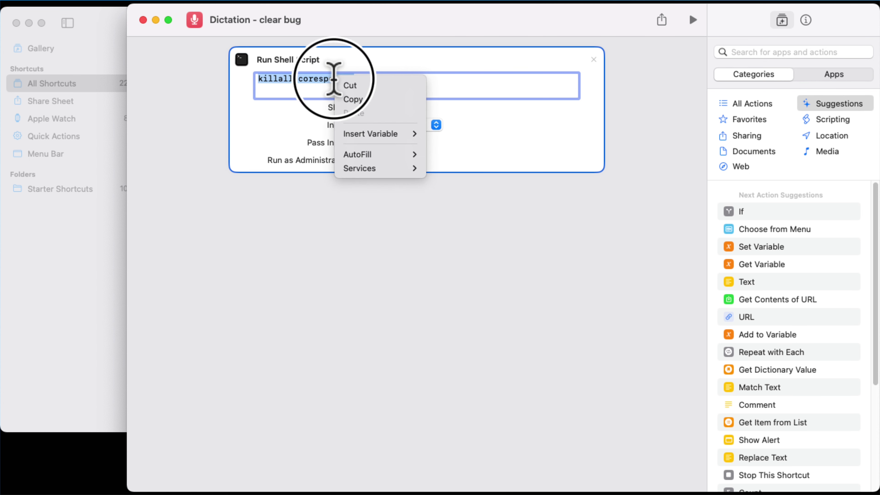
pyautogui.click(359, 99)
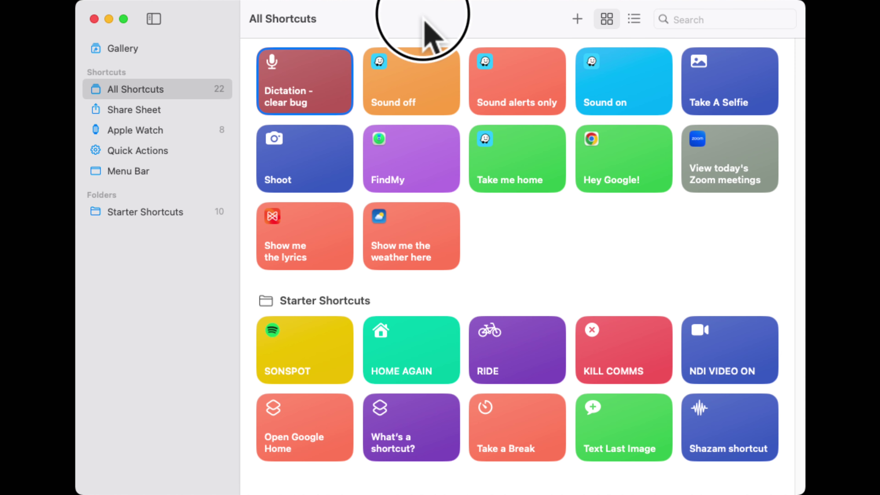
# Create a new blank shortcut from the All Shortcuts list
pyautogui.click(136, 52)
pyautogui.click(136, 49)
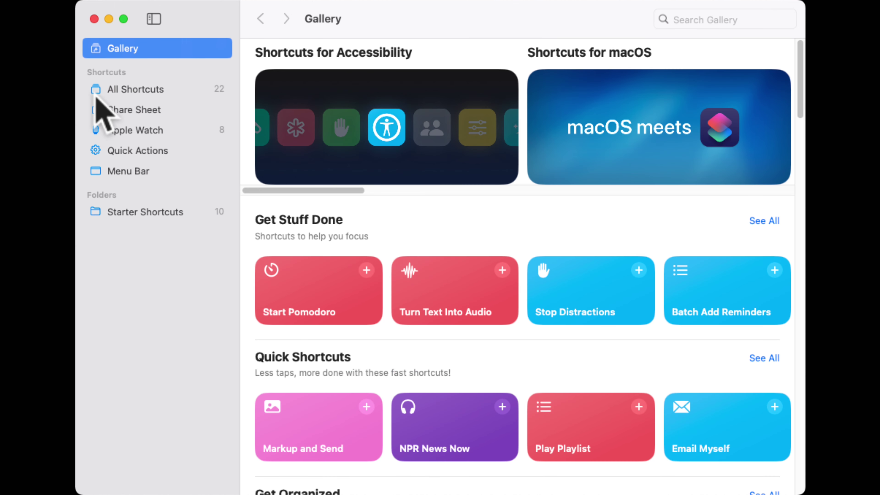
pyautogui.click(145, 91)
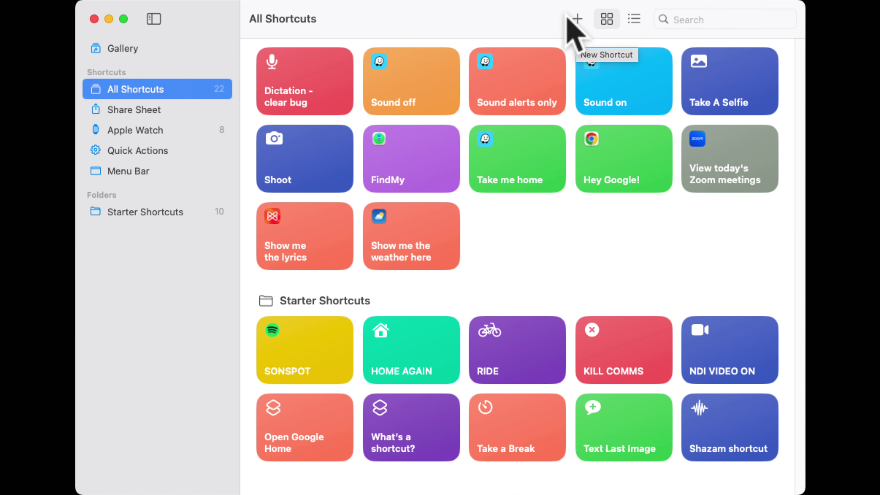
pyautogui.click(577, 19)
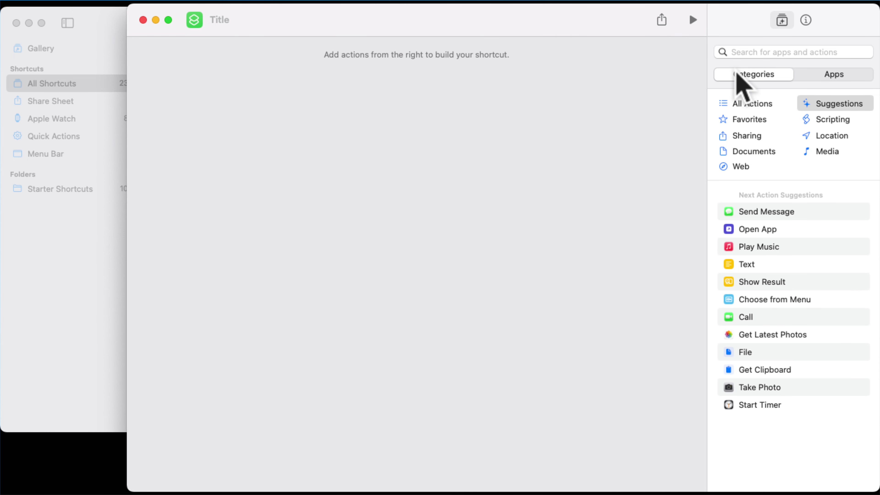
# Show Terminal's actions in the Apps section of the action panel
pyautogui.click(853, 77)
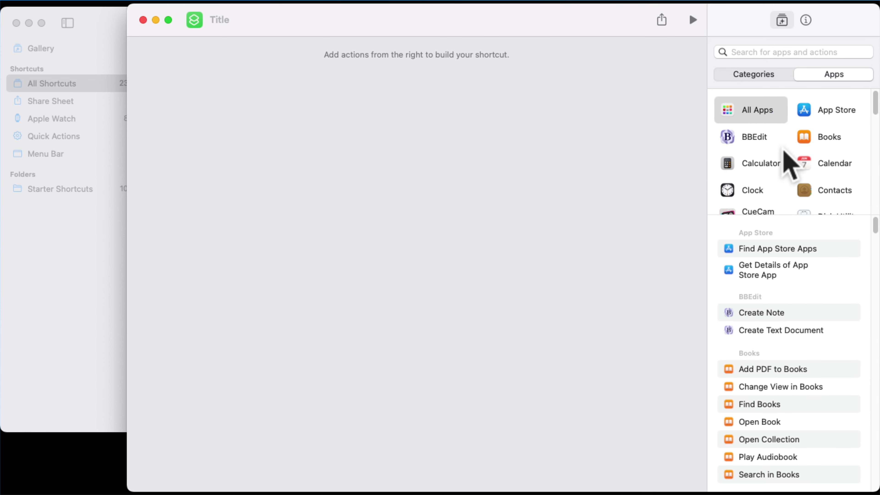
pyautogui.scroll(-8, 785, 156)
pyautogui.scroll(-5, 784, 149)
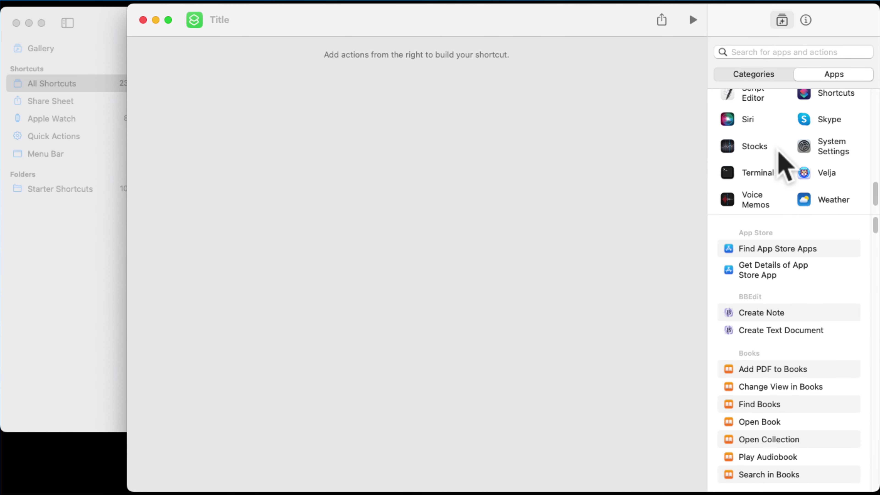
pyautogui.click(752, 184)
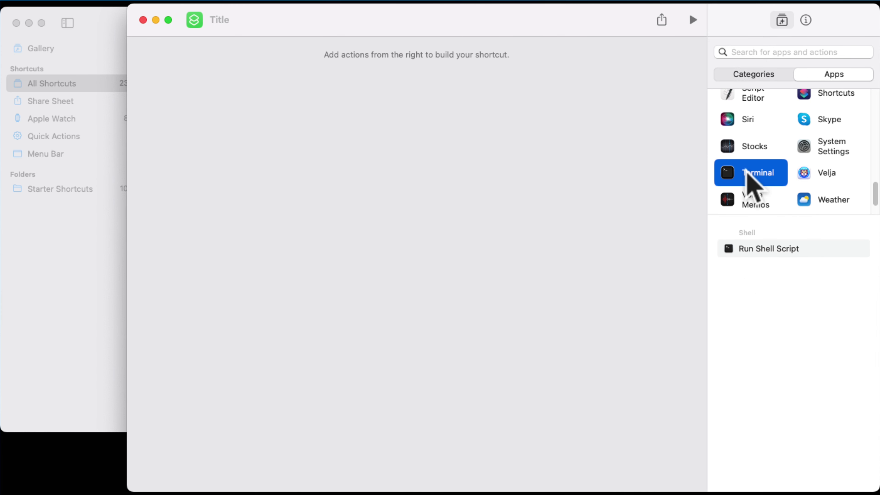
# Add a Run Shell Script action and paste 'killall corespeechd' over the sample echo line
pyautogui.doubleClick(767, 253)
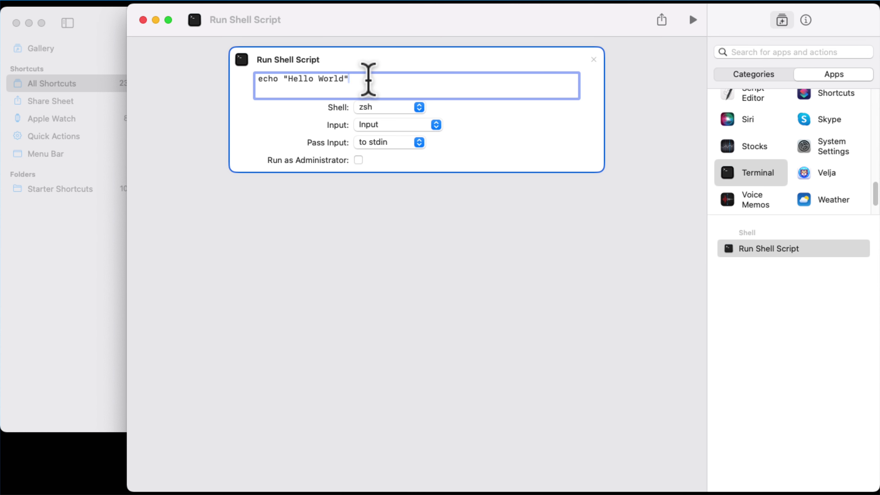
pyautogui.moveTo(369, 79); pyautogui.dragTo(235, 77)
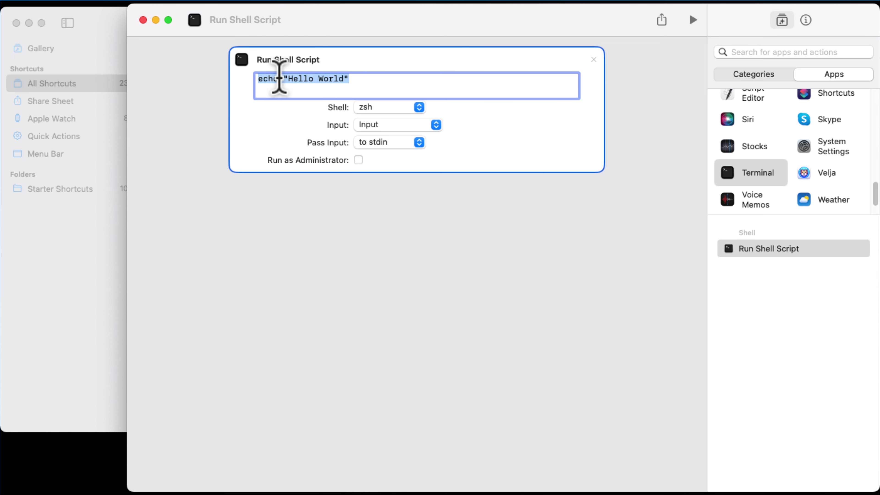
pyautogui.rightClick(278, 78)
pyautogui.click(304, 112)
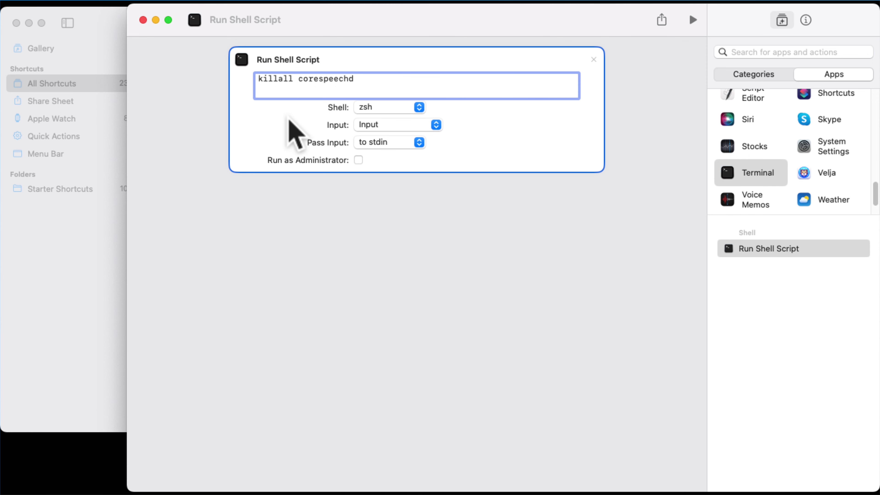
# Check the pasted script line and clear the text selection
pyautogui.click(295, 79)
pyautogui.doubleClick(295, 79)
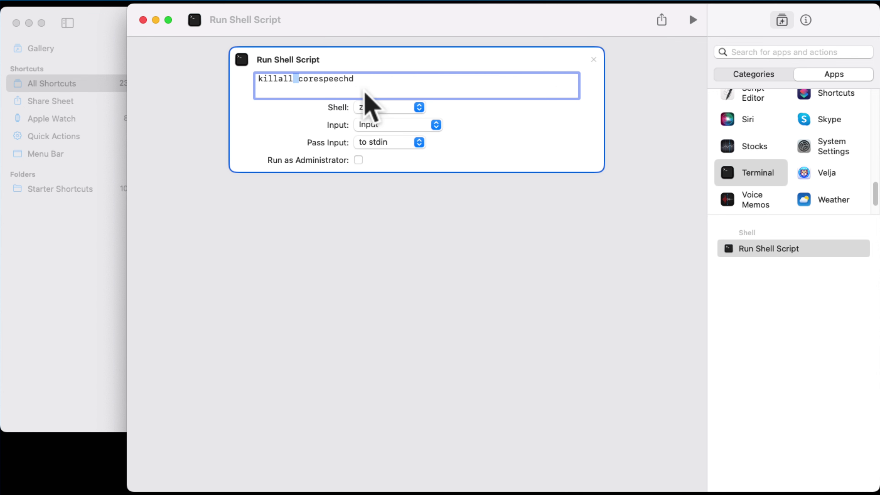
pyautogui.click(368, 79)
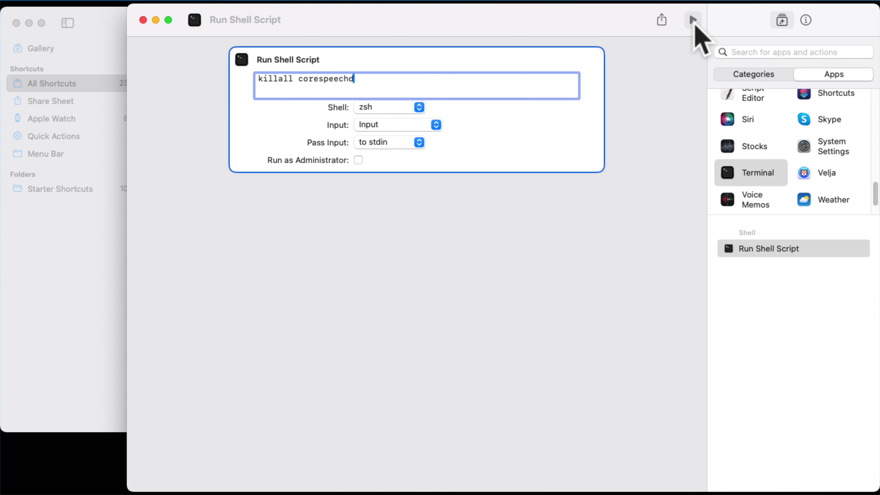
# Title the new shortcut 'Fix Dictation', removing the stray F typo
pyautogui.click(235, 19)
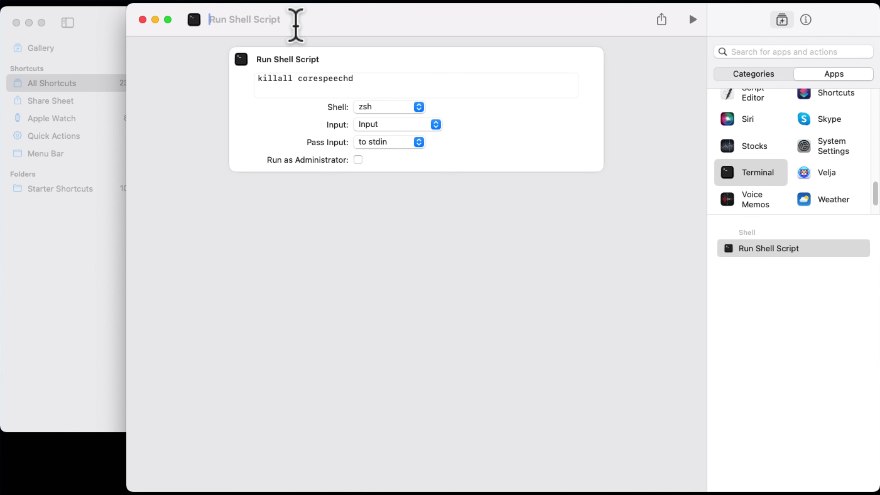
pyautogui.write('Fix DFicstation')
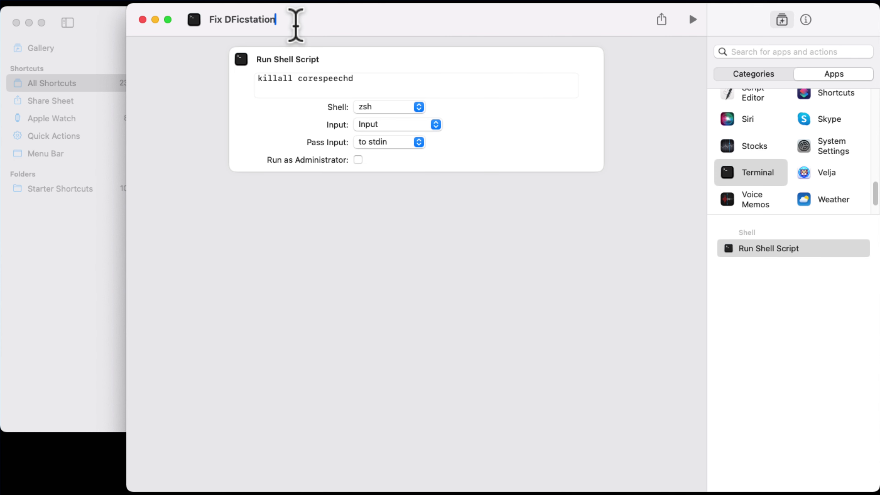
pyautogui.click(237, 19)
pyautogui.press('BackSpace')
pyautogui.press('BackSpace')
pyautogui.click(291, 19)
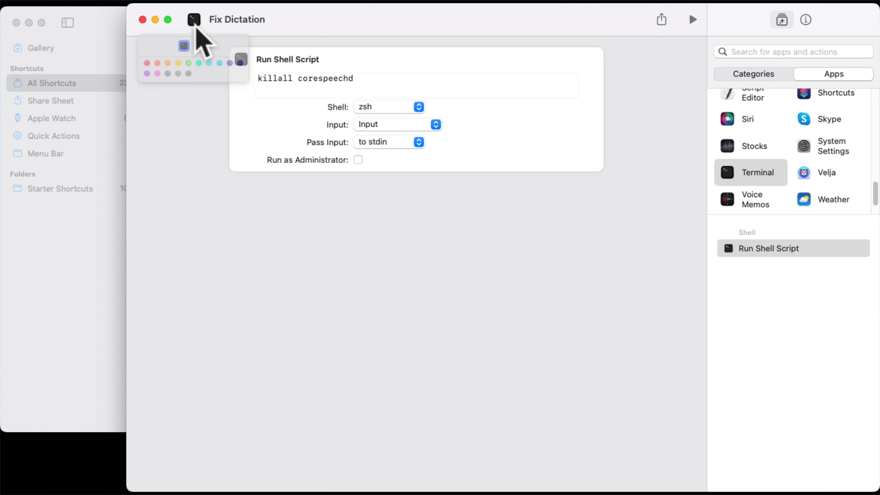
# Set the shortcut's icon to the Devices headphones symbol on a pink background
pyautogui.click(195, 22)
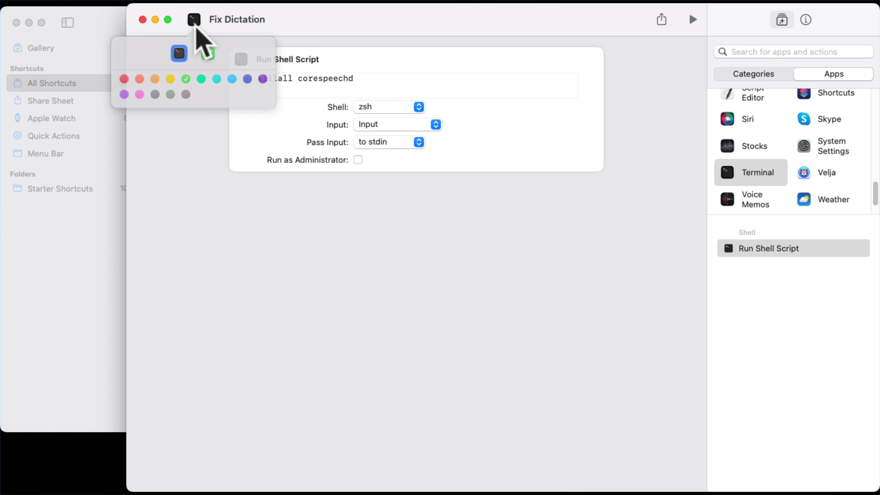
pyautogui.click(210, 58)
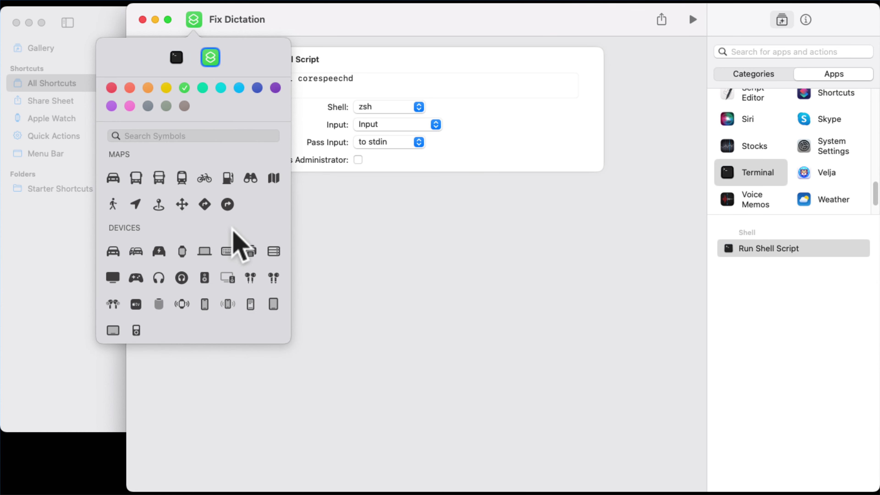
pyautogui.click(159, 280)
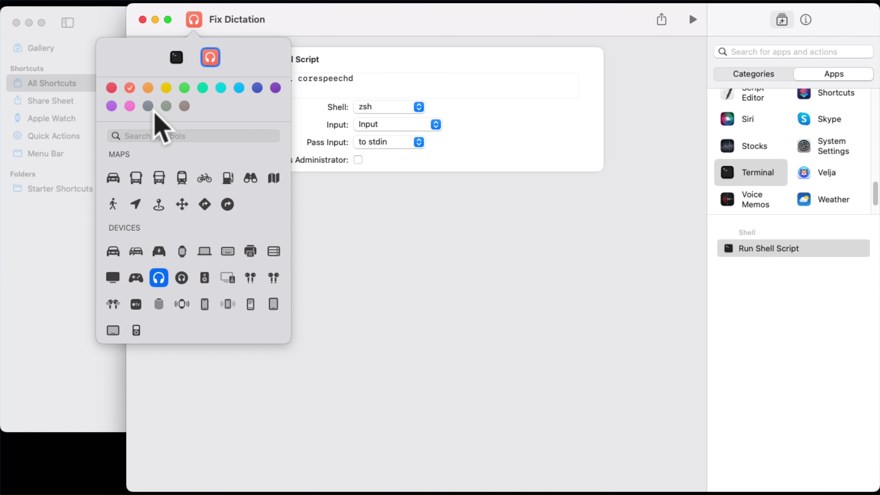
pyautogui.click(130, 105)
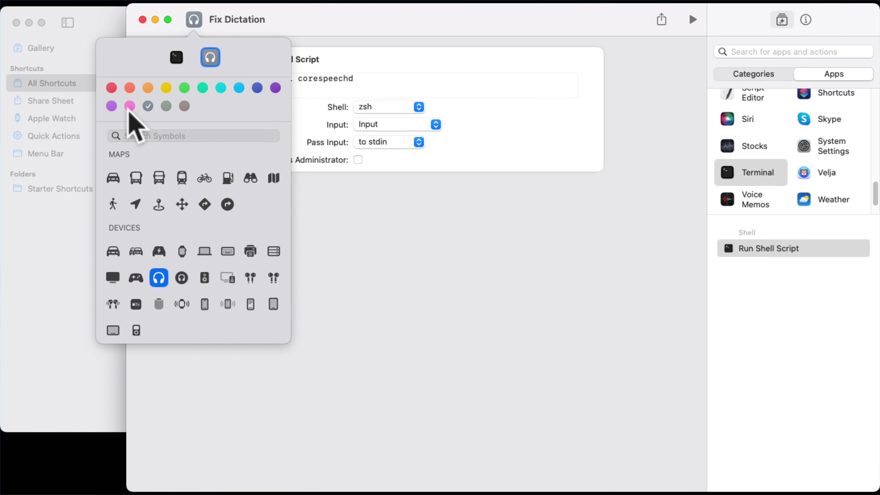
pyautogui.click(326, 19)
pyautogui.click(489, 286)
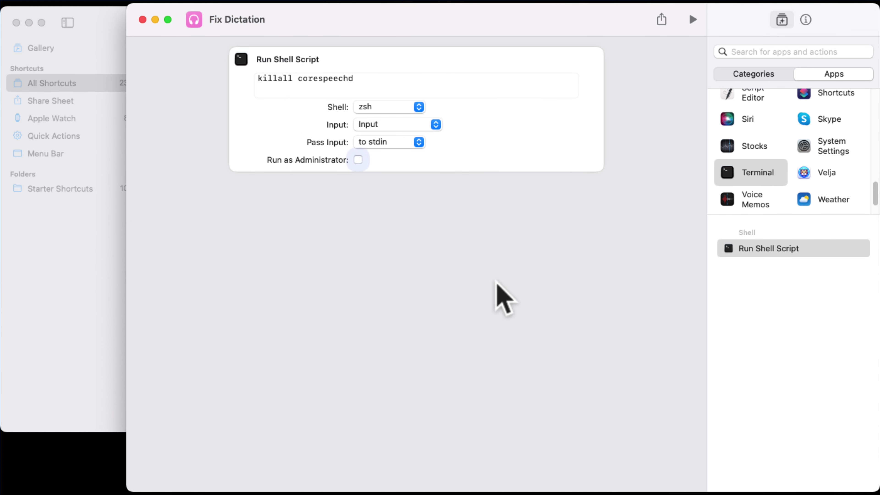
# Close the editor and run Fix Dictation from its tile
pyautogui.click(143, 20)
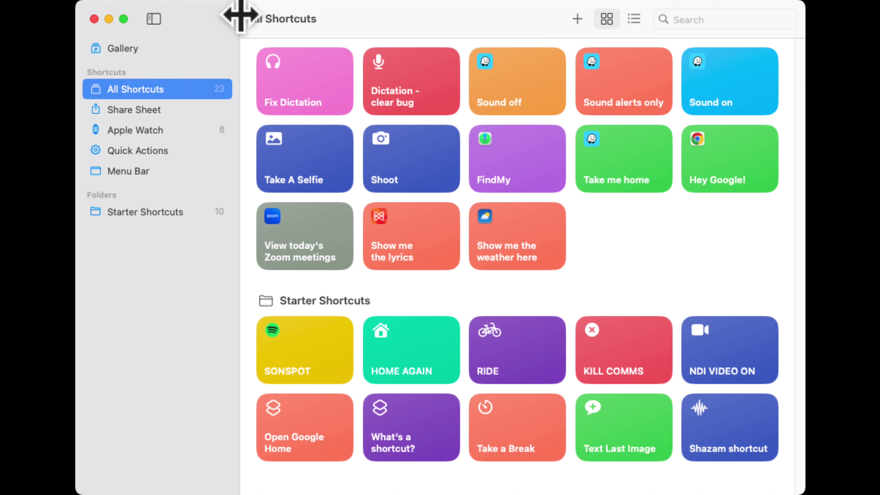
pyautogui.click(339, 61)
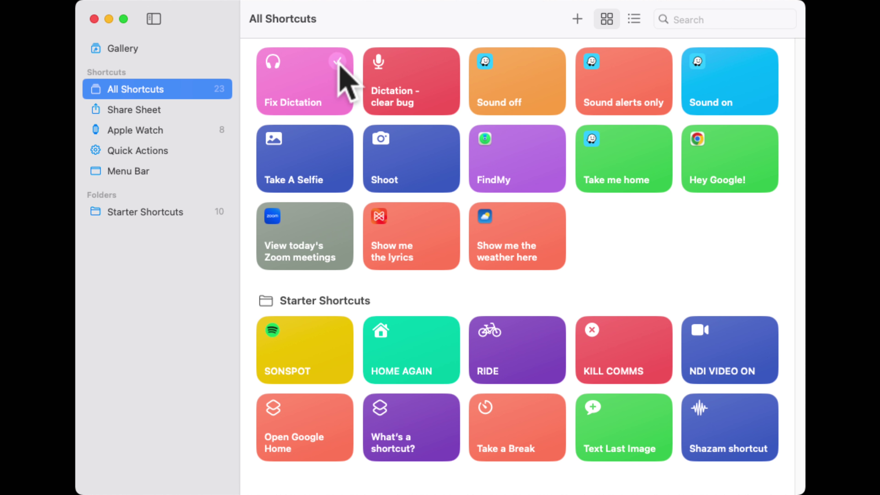